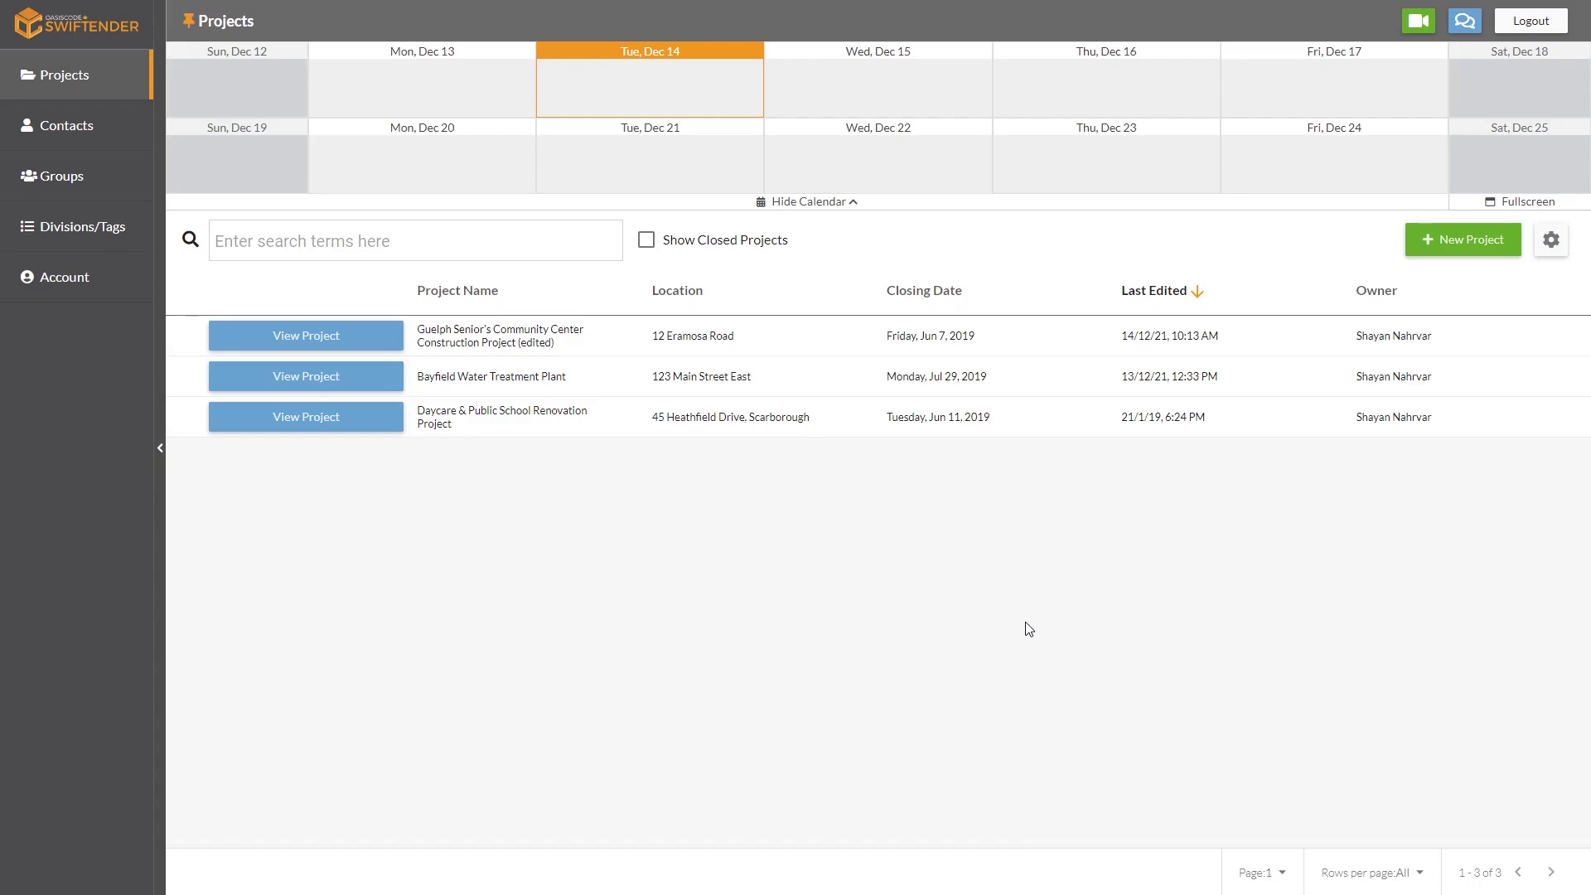
Start a new project named Test Project 456, closing December 16, 2021 at 4pm.
click(1462, 240)
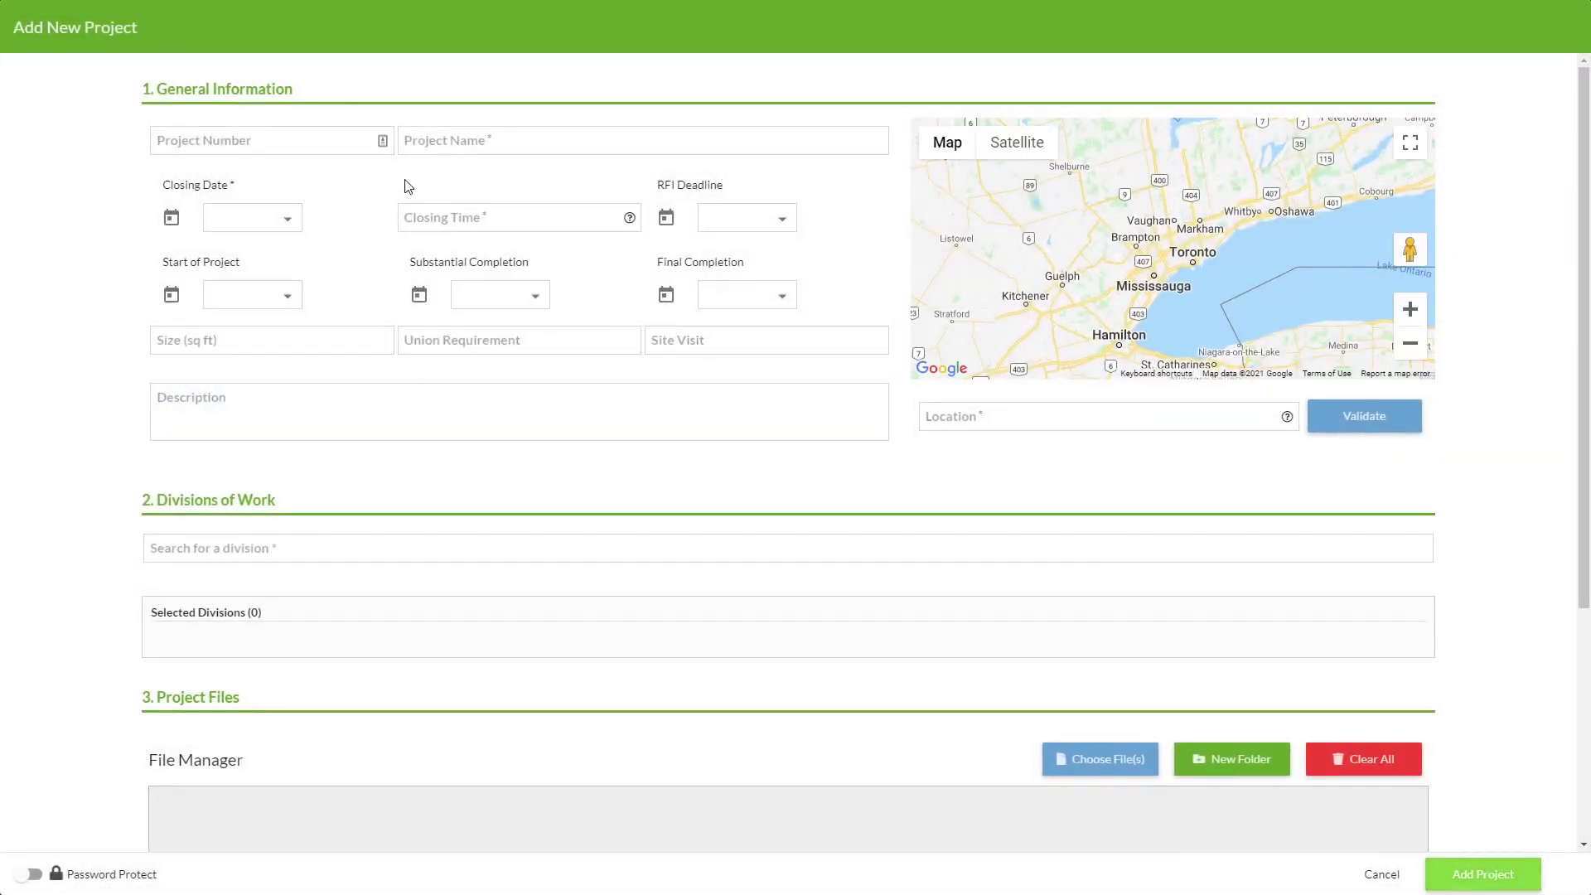
click(438, 144)
text(Test Pr)
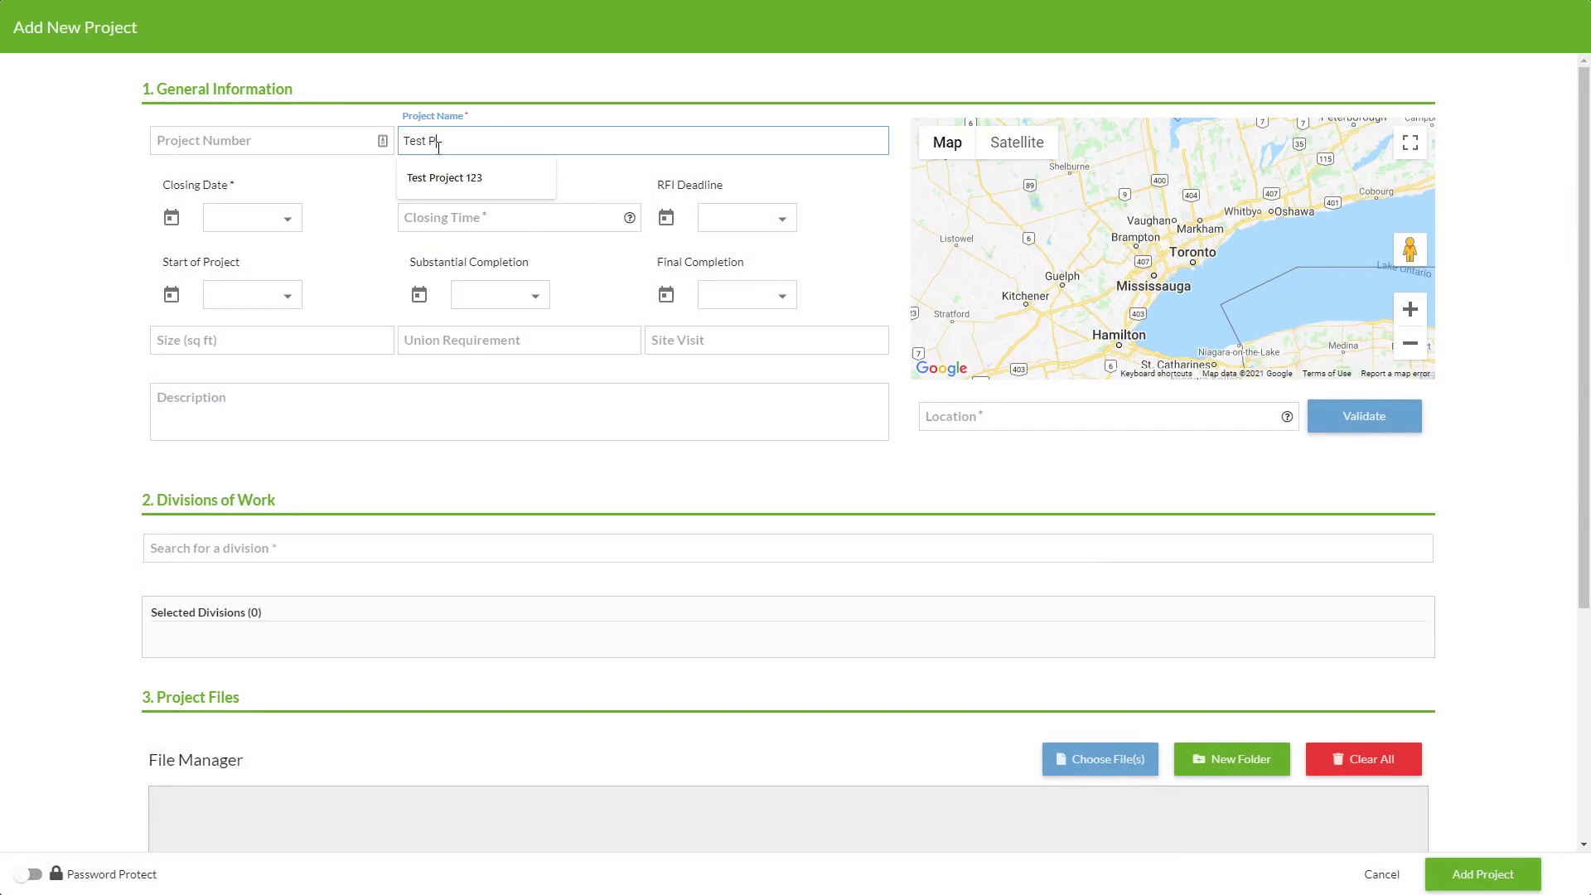
text(oject 4)
text(56)
click(287, 219)
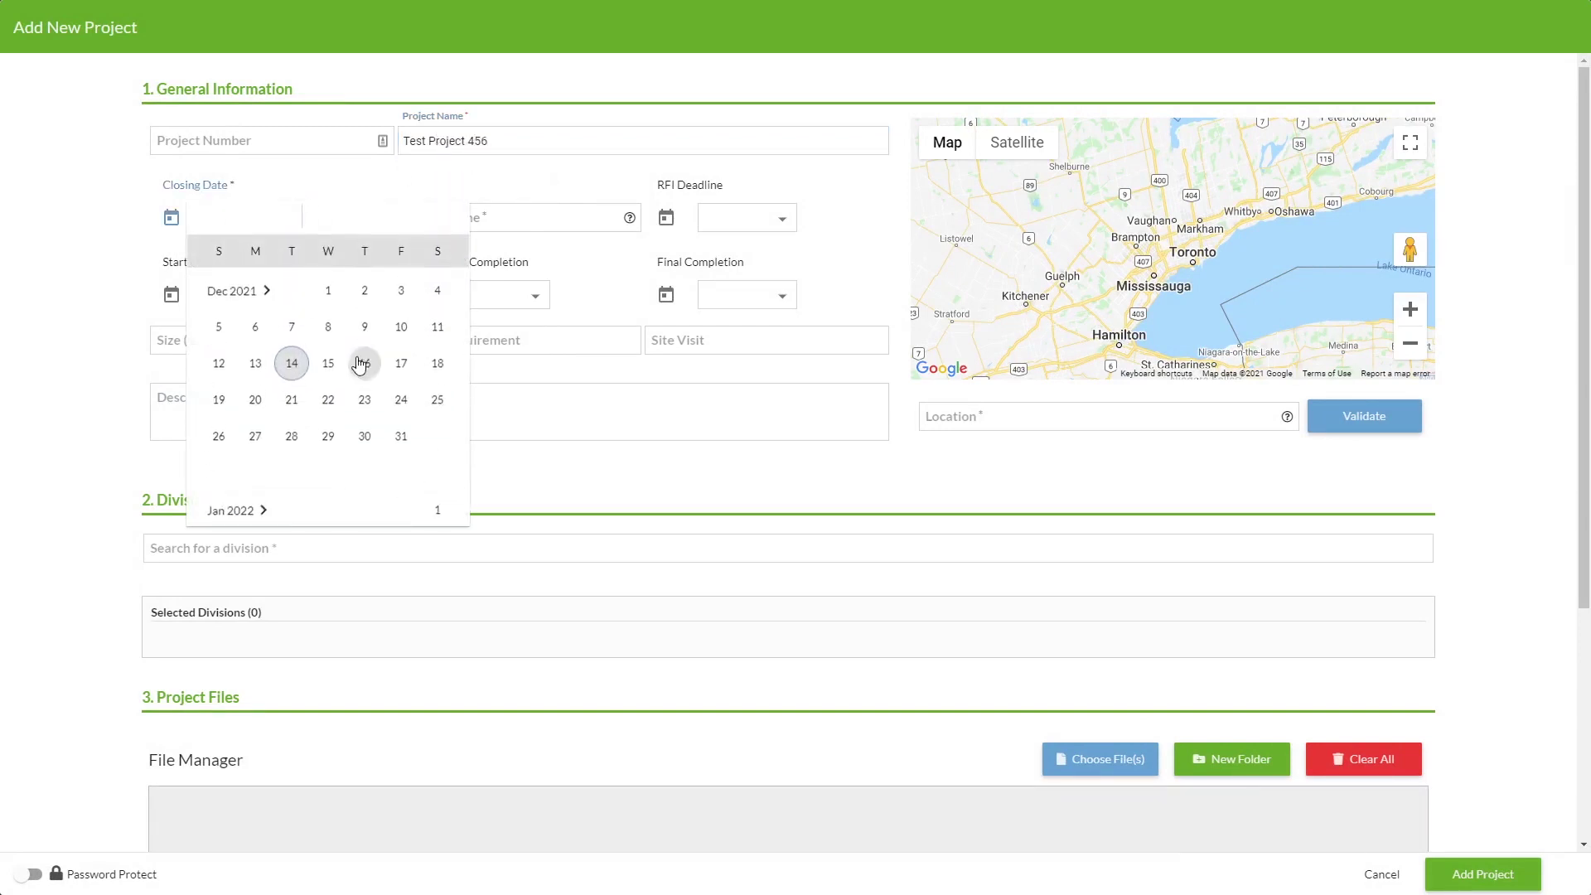
click(359, 364)
click(468, 220)
text(4)
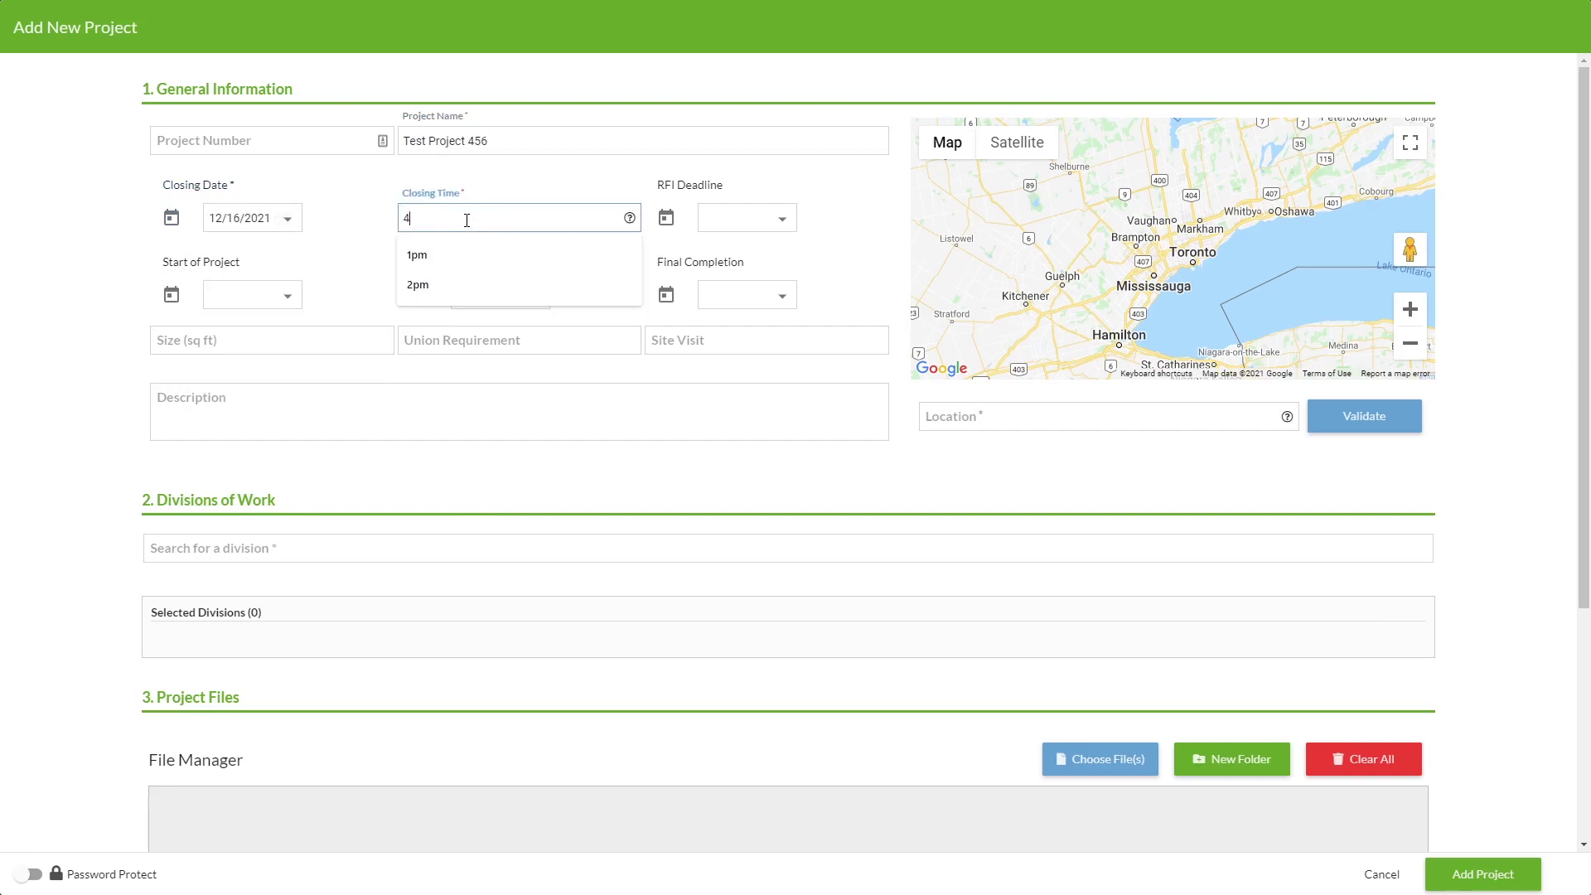
text(pm)
click(1048, 419)
text(123)
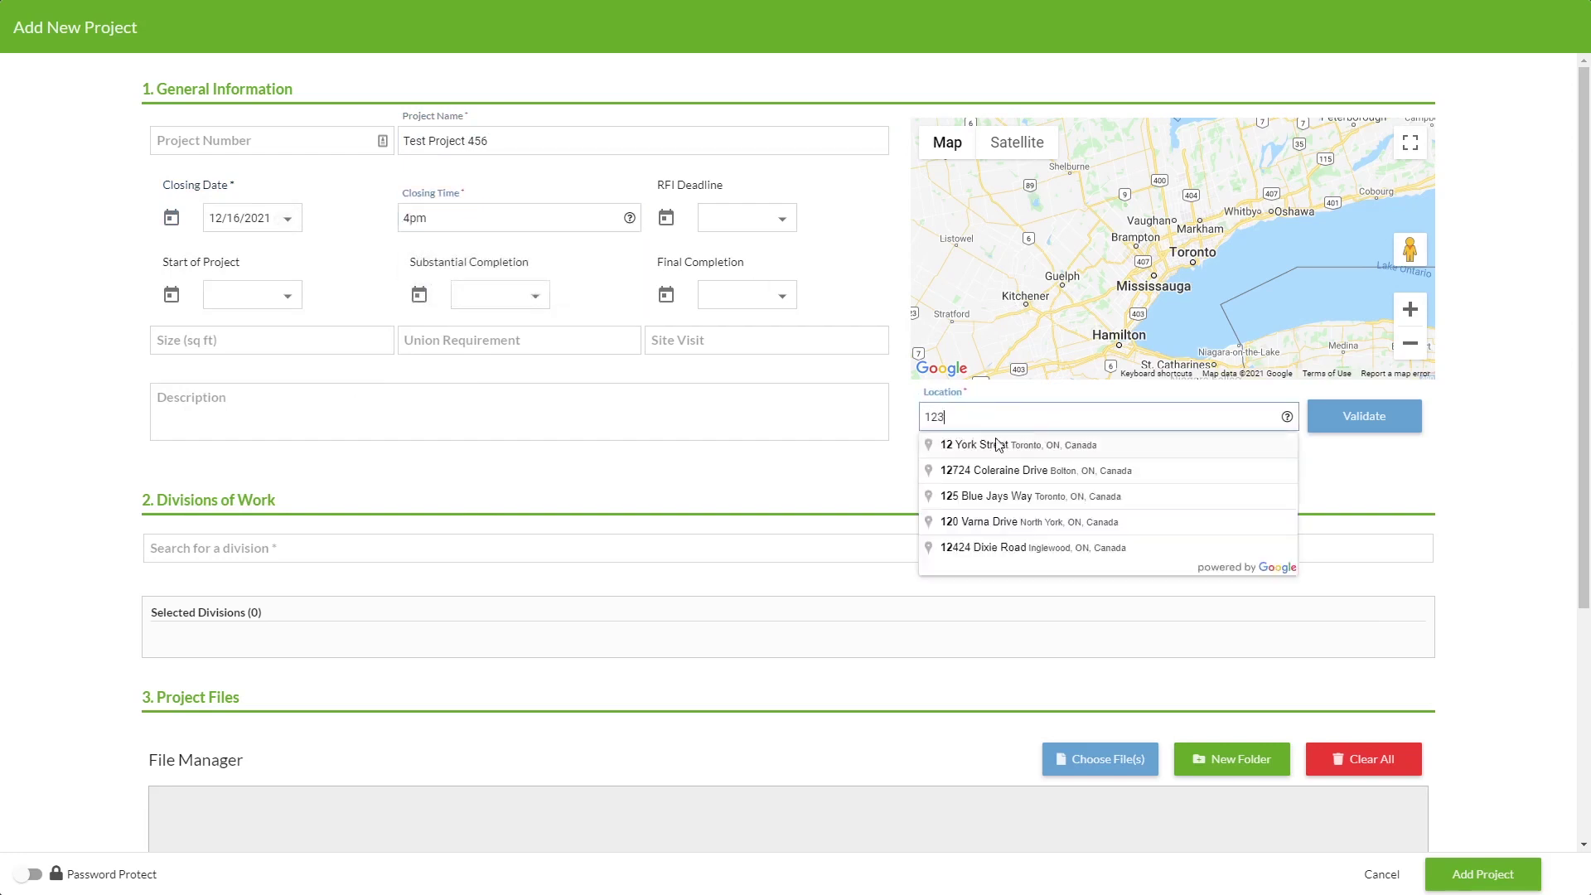
click(995, 440)
click(1365, 424)
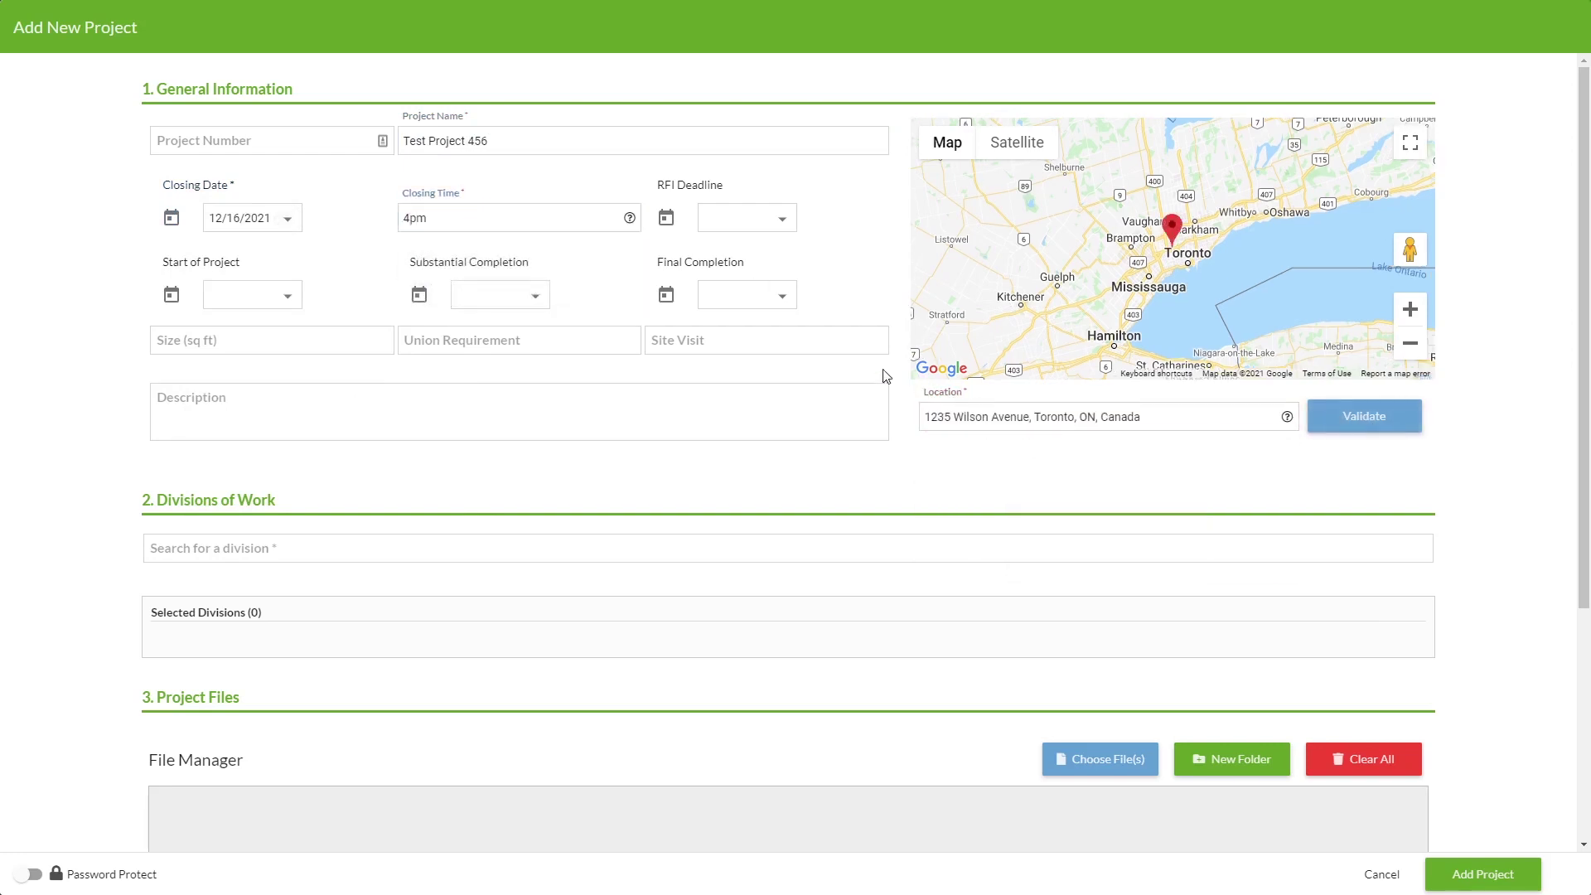
scroll(367, 416, down, 1)
click(247, 387)
click(257, 424)
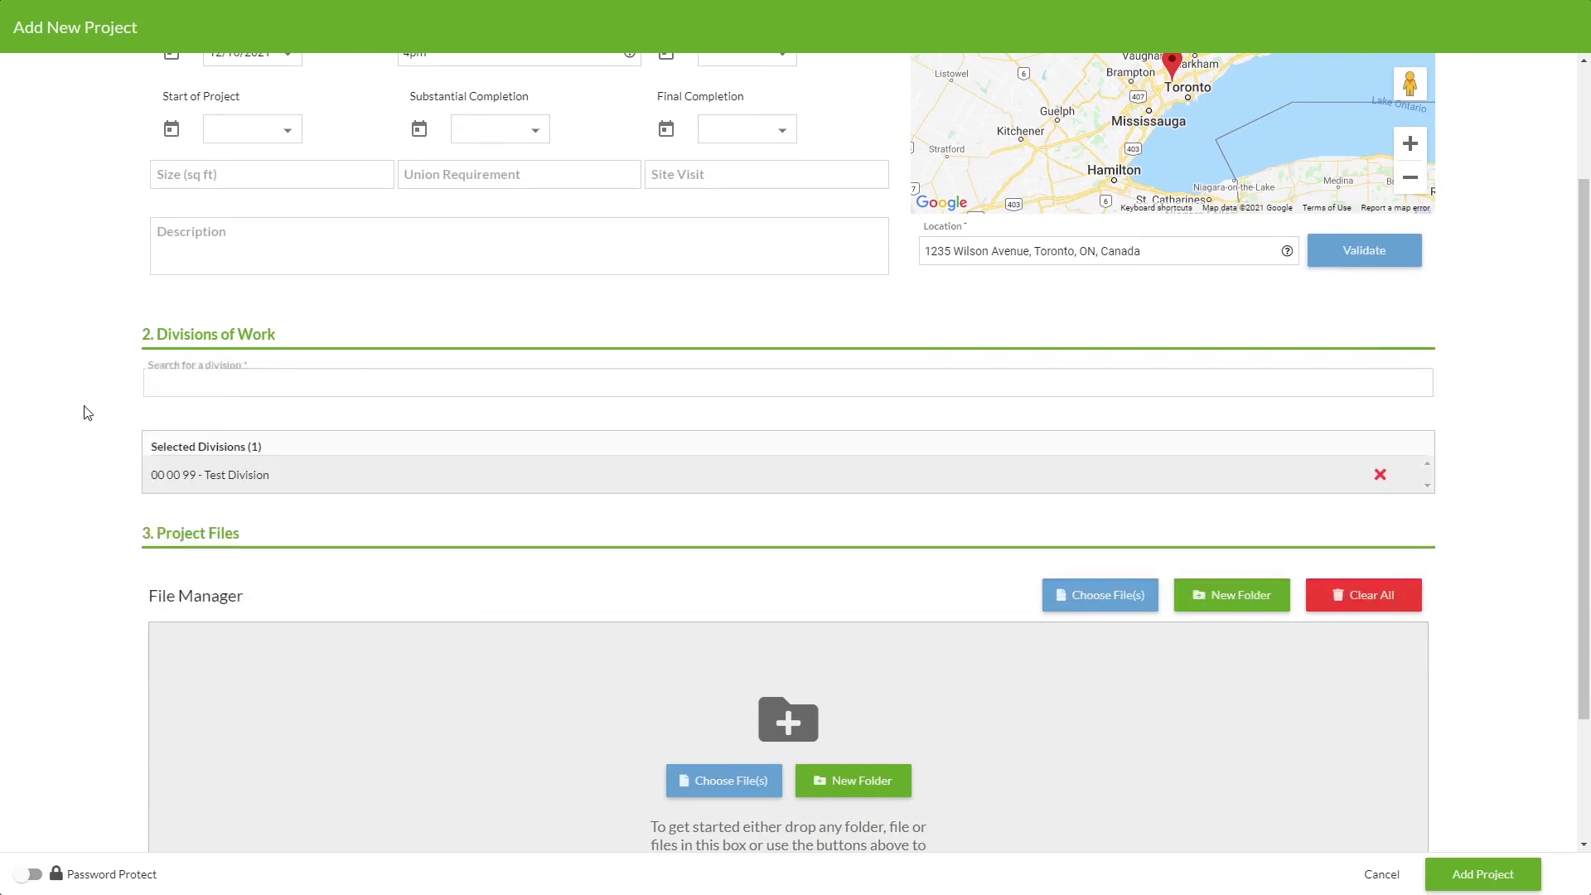
scroll(269, 437, down, 2)
scroll(405, 467, down, 1)
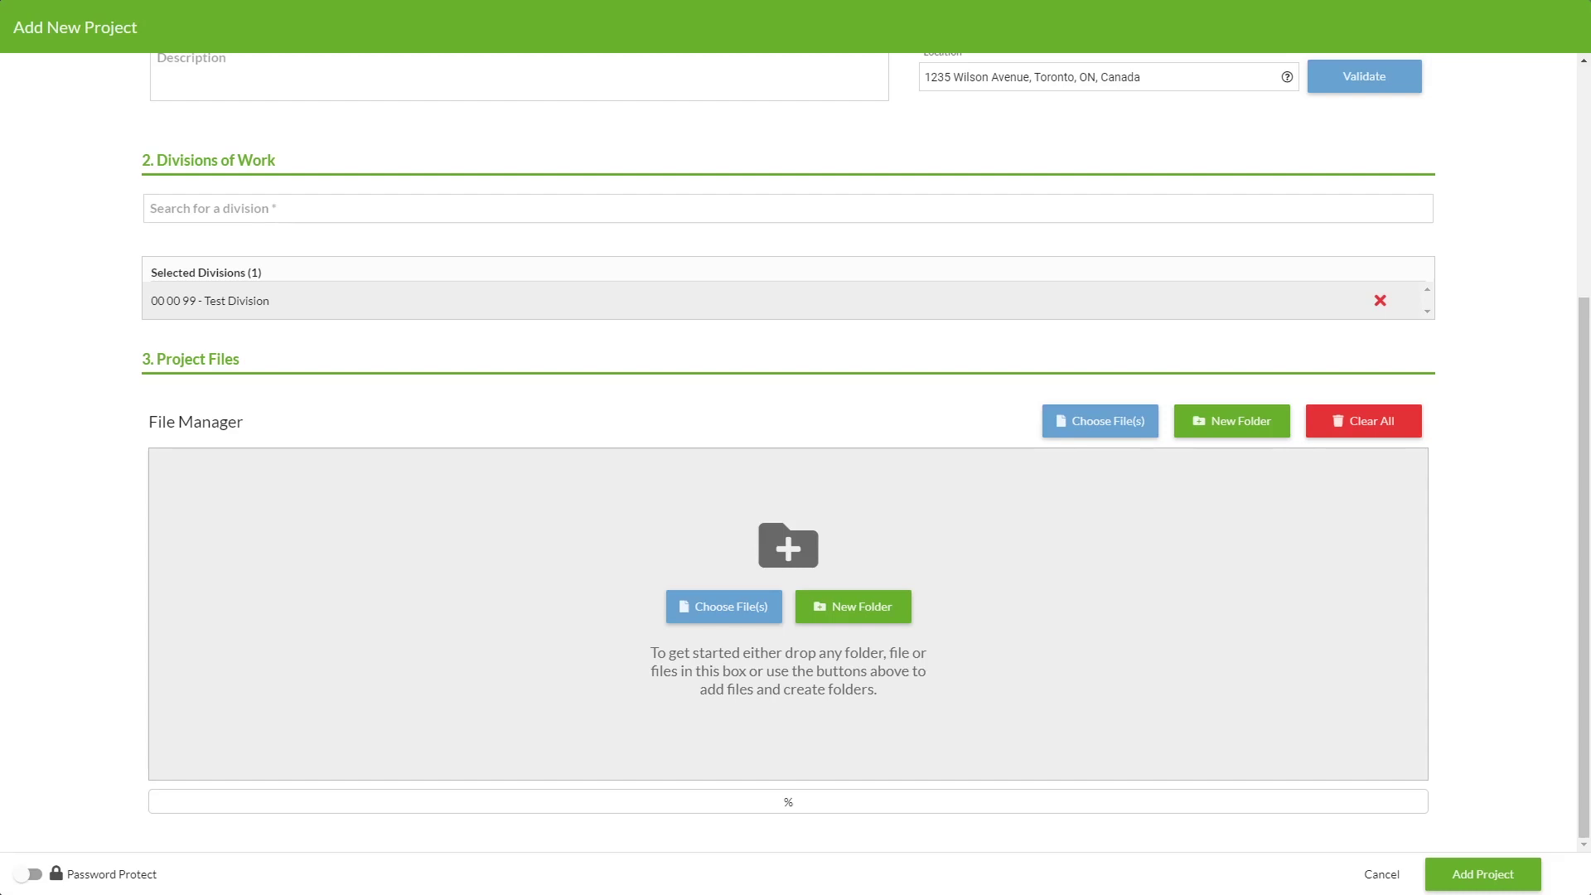
Upload the Drawings and Specs folders plus details.PNG, then move details.PNG into Drawings.
drag(187, 417, 885, 532)
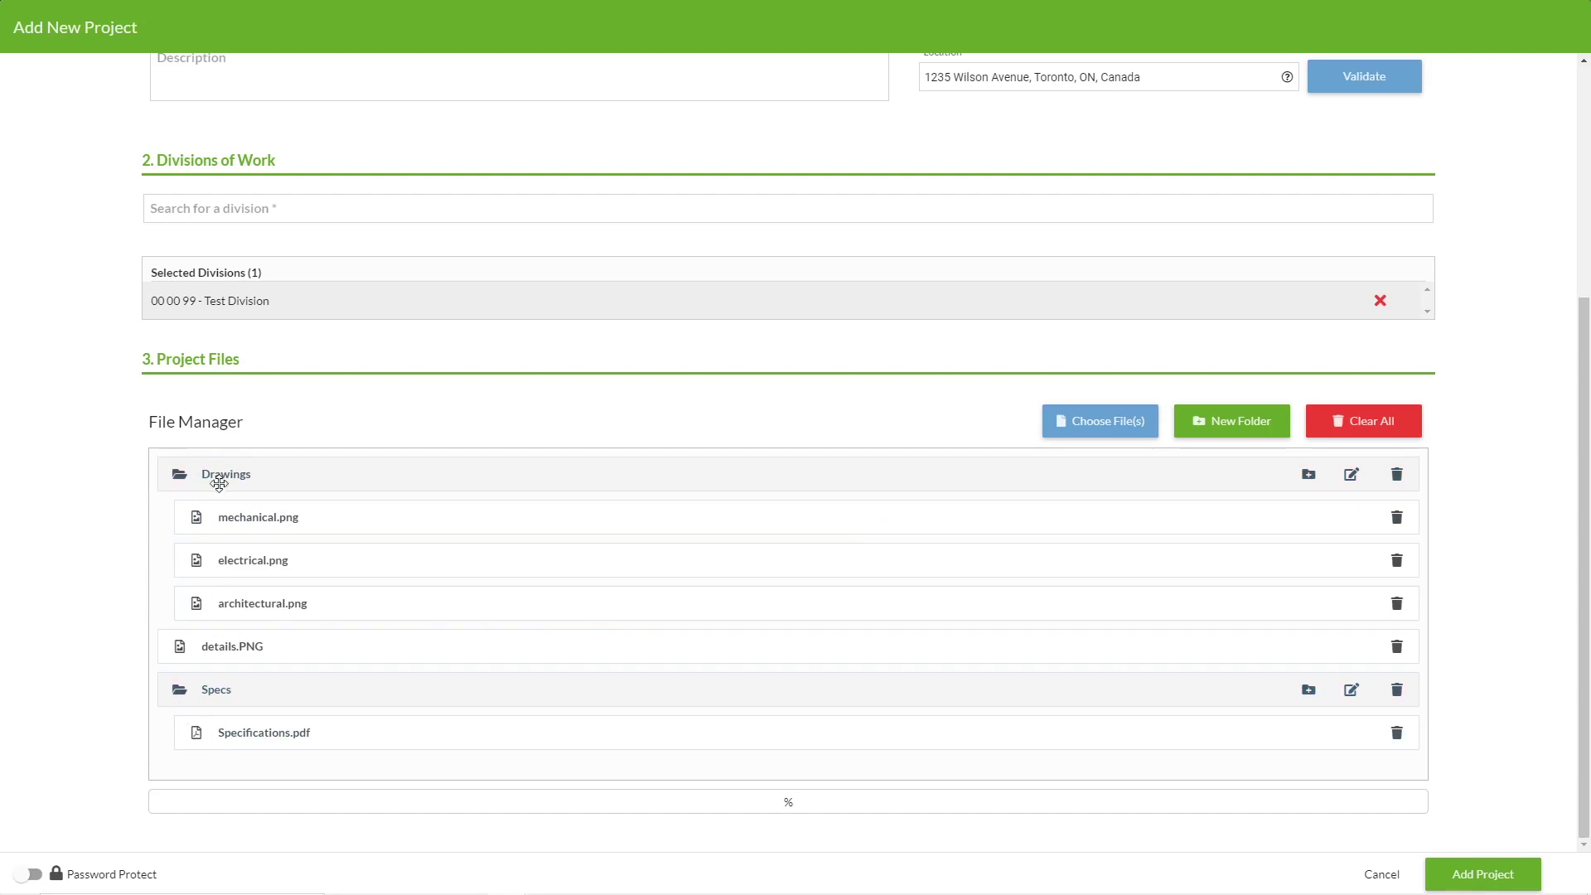
click(180, 481)
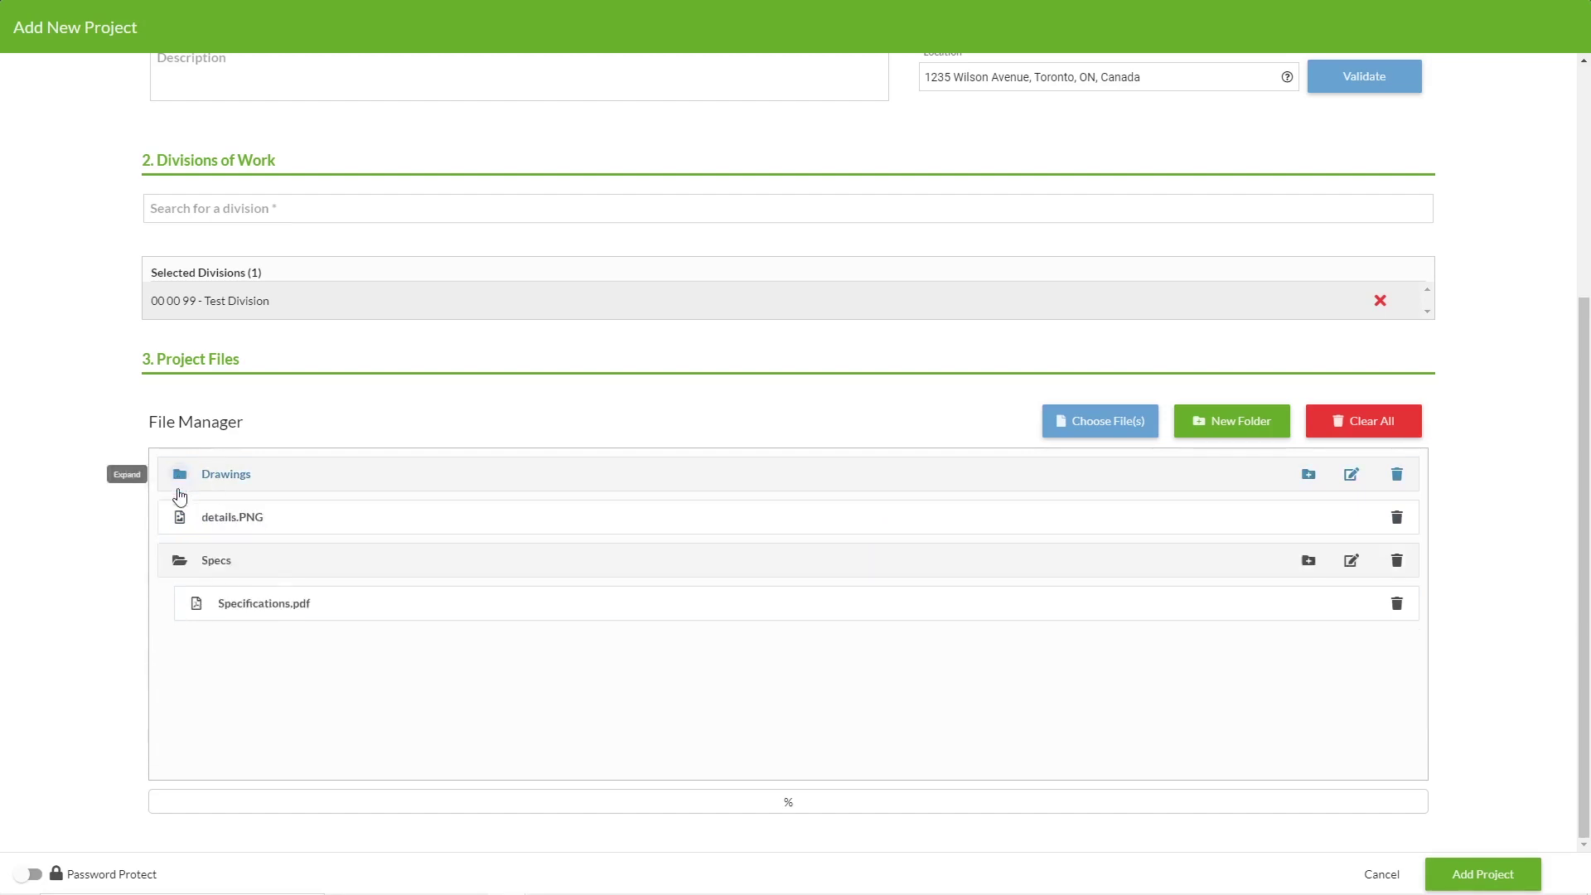
click(177, 566)
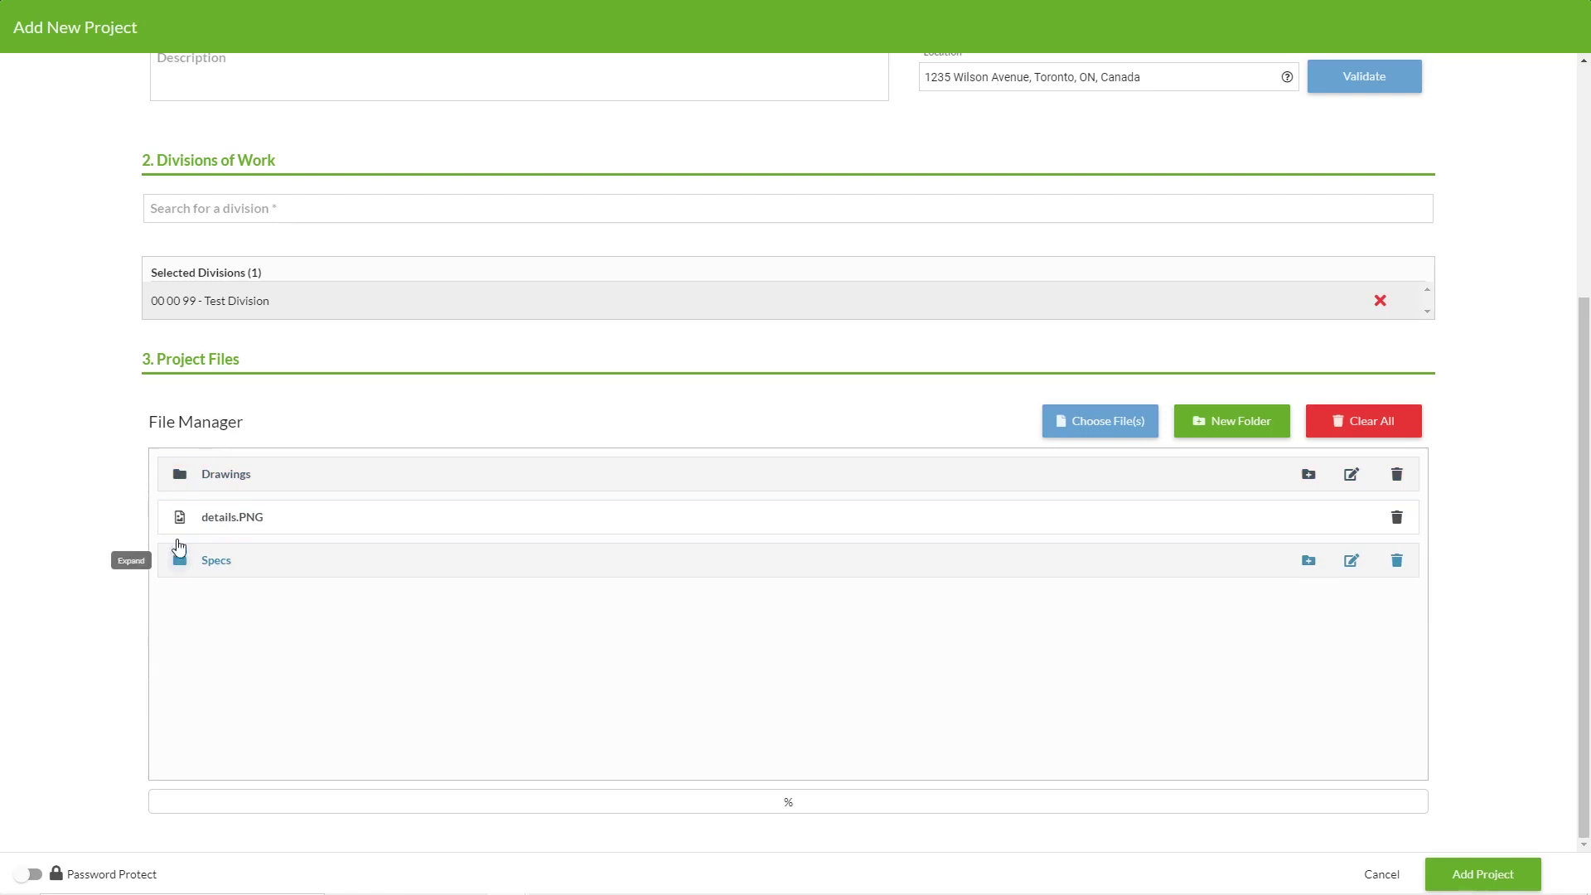
click(181, 477)
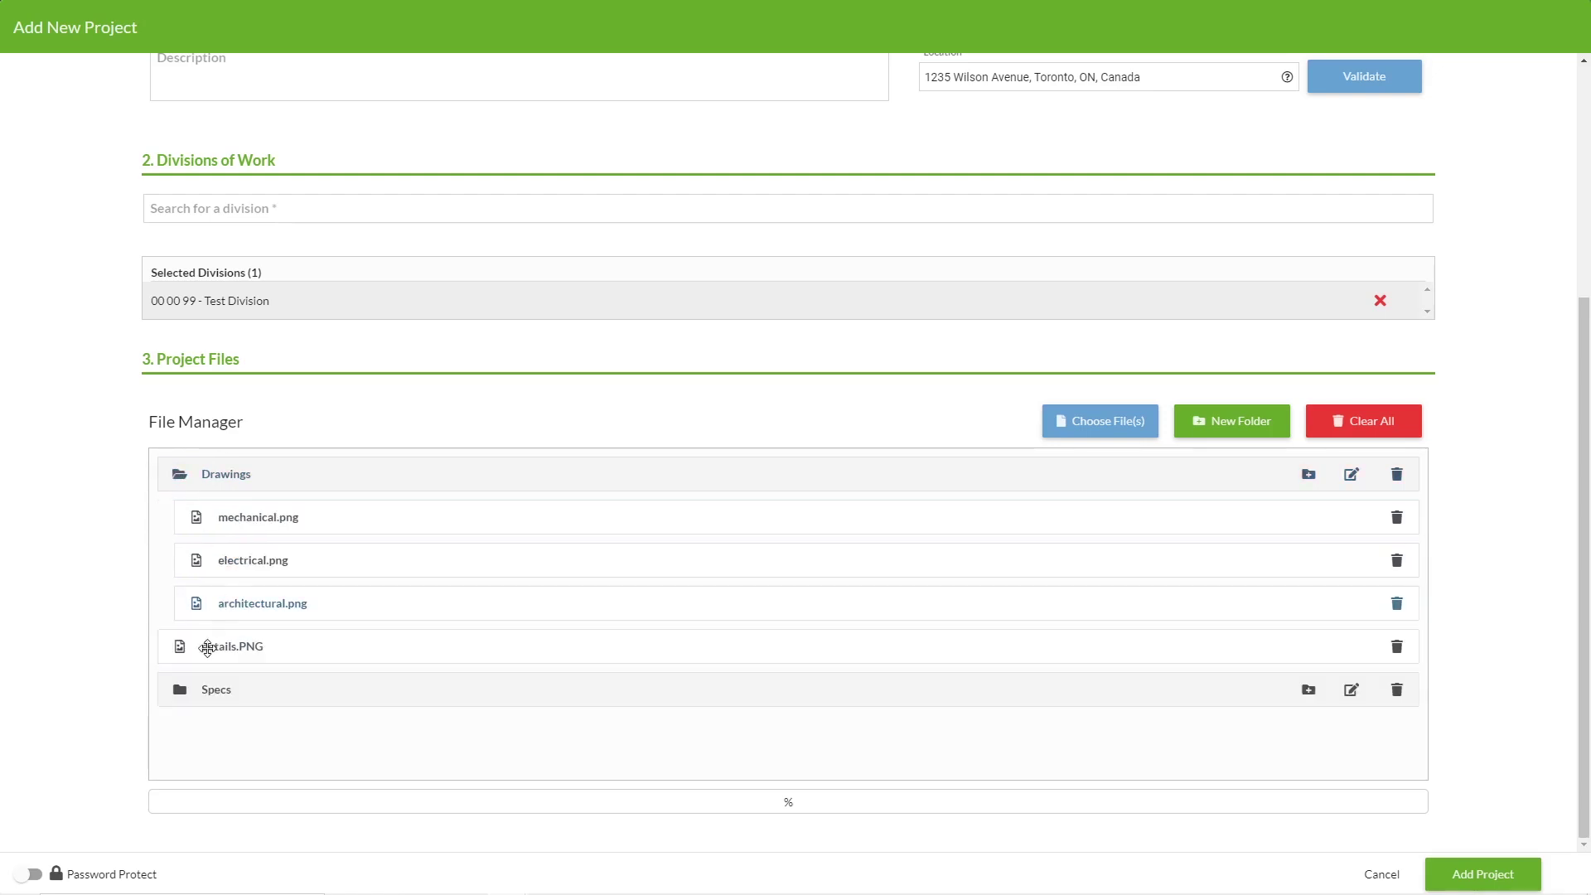
drag(179, 647, 203, 504)
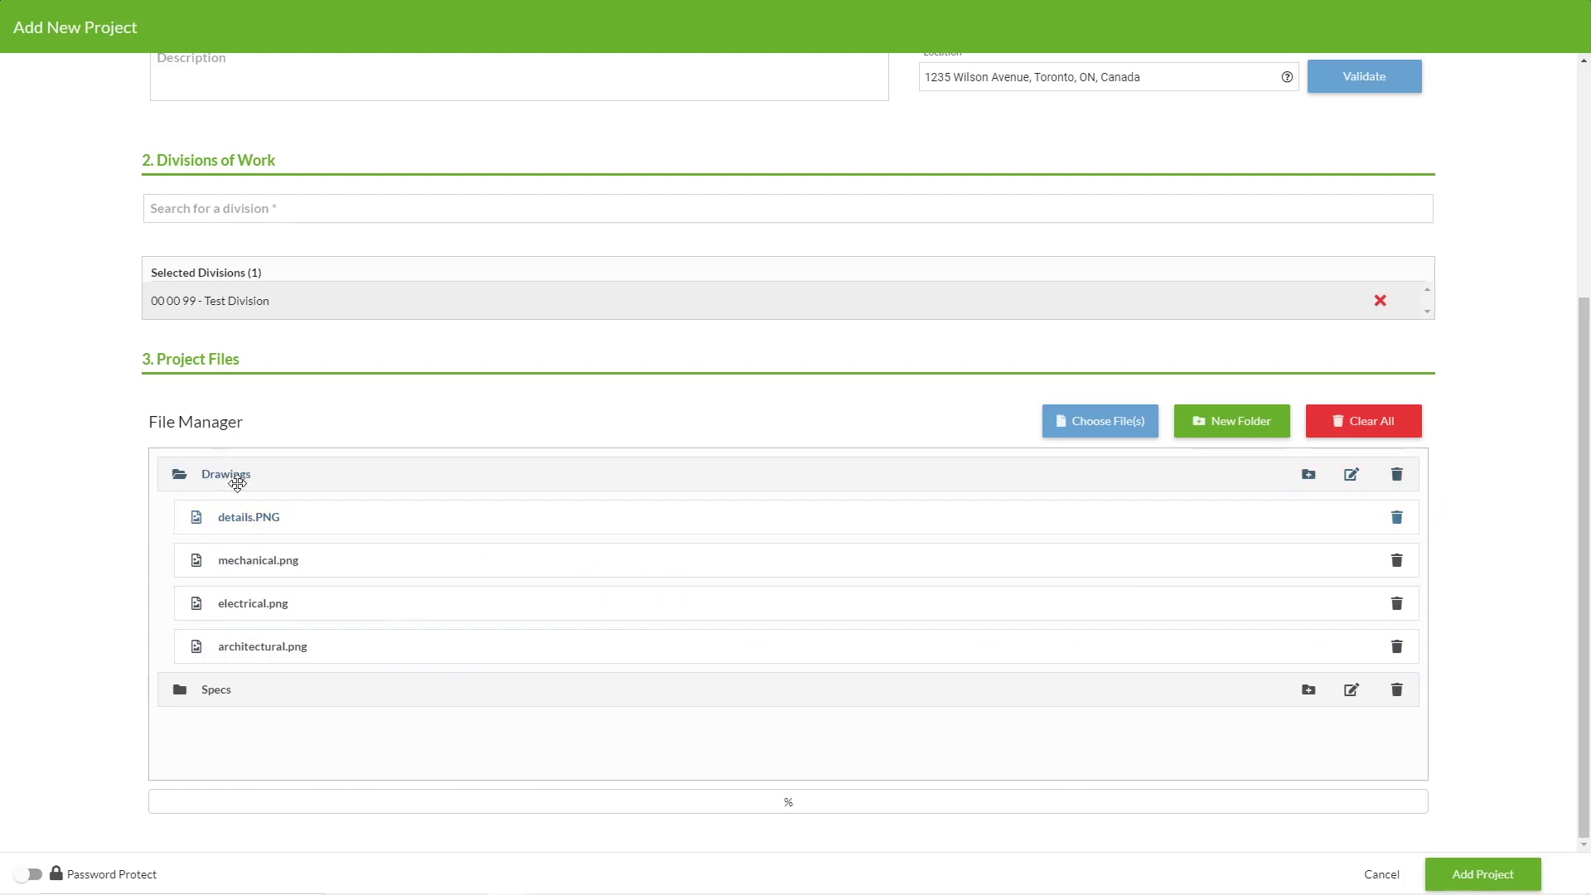
Add an 'Arch' subfolder under Drawings and move architectural.png into it.
click(1309, 475)
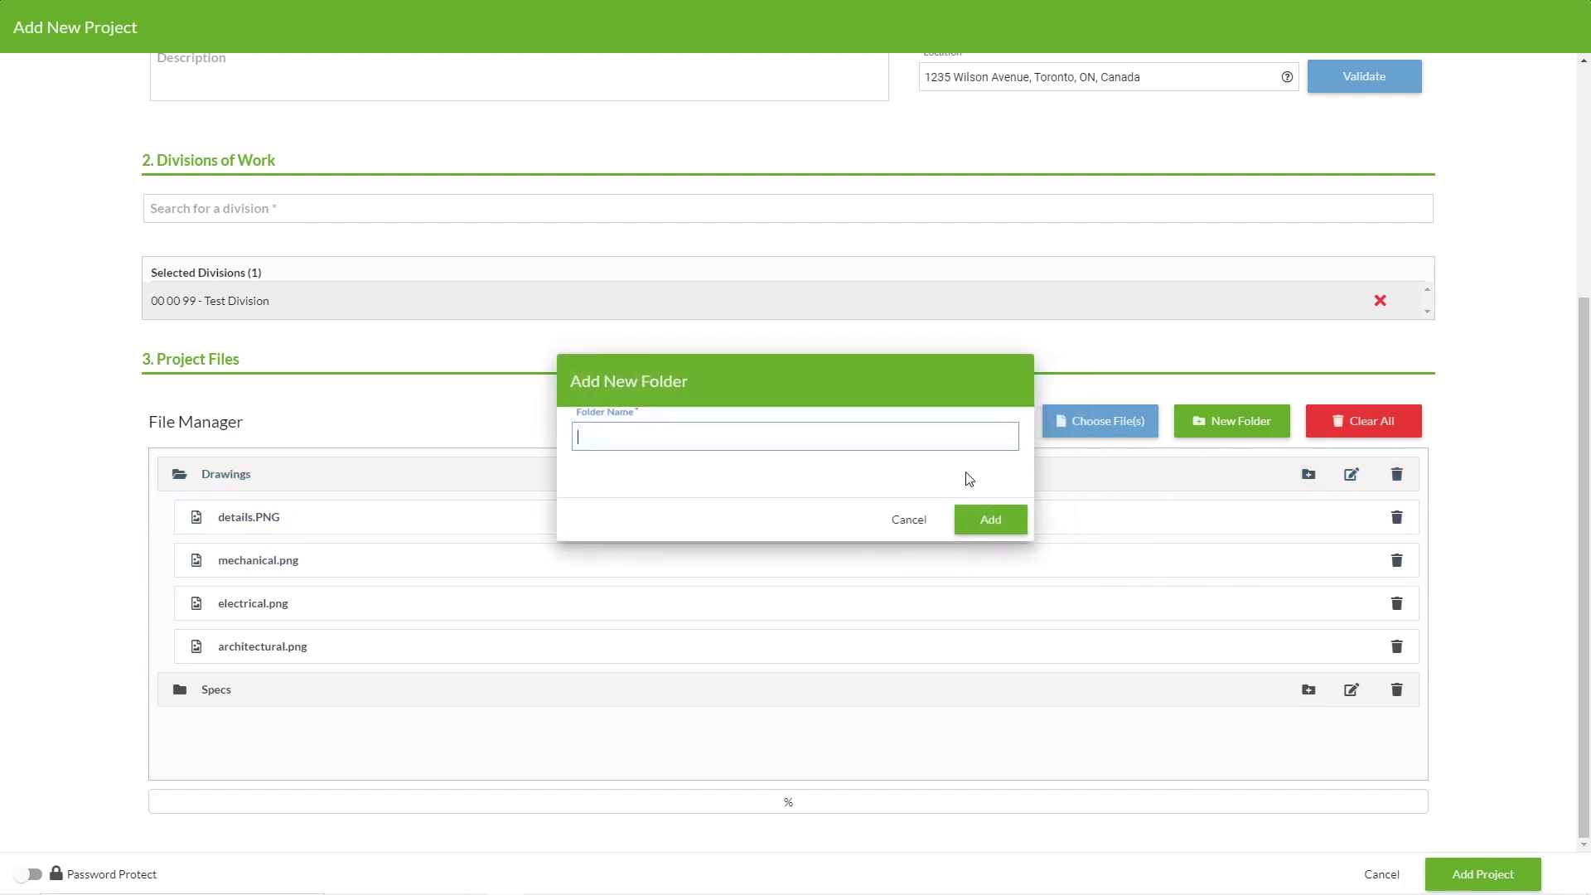
text(Arch)
click(991, 520)
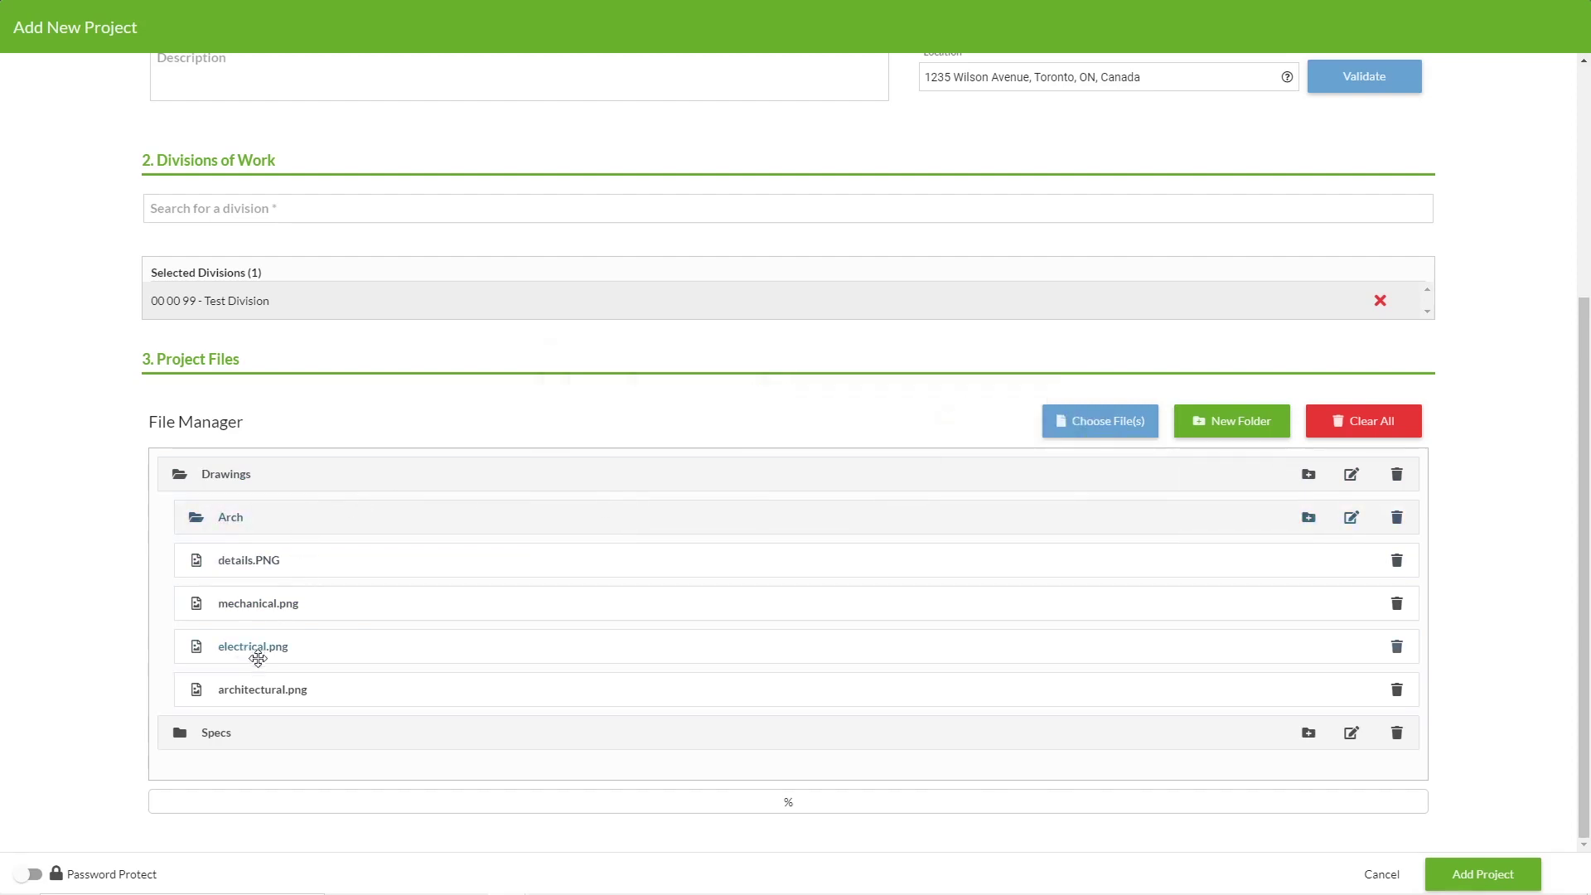
drag(263, 686, 271, 547)
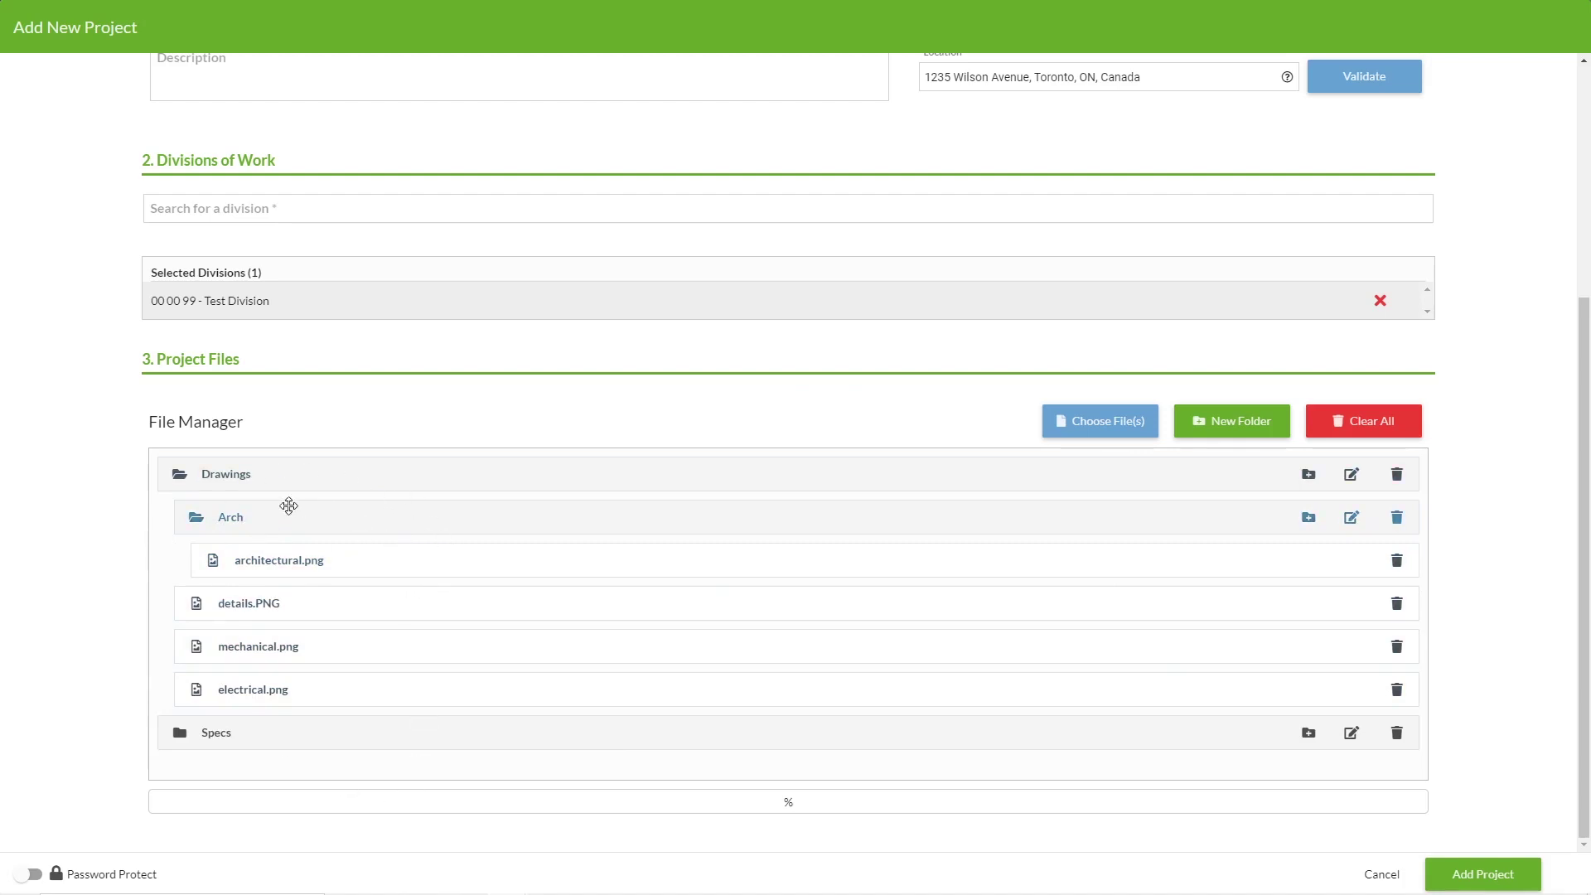
Save Test Project 456, then download its project files package from its details page.
click(177, 478)
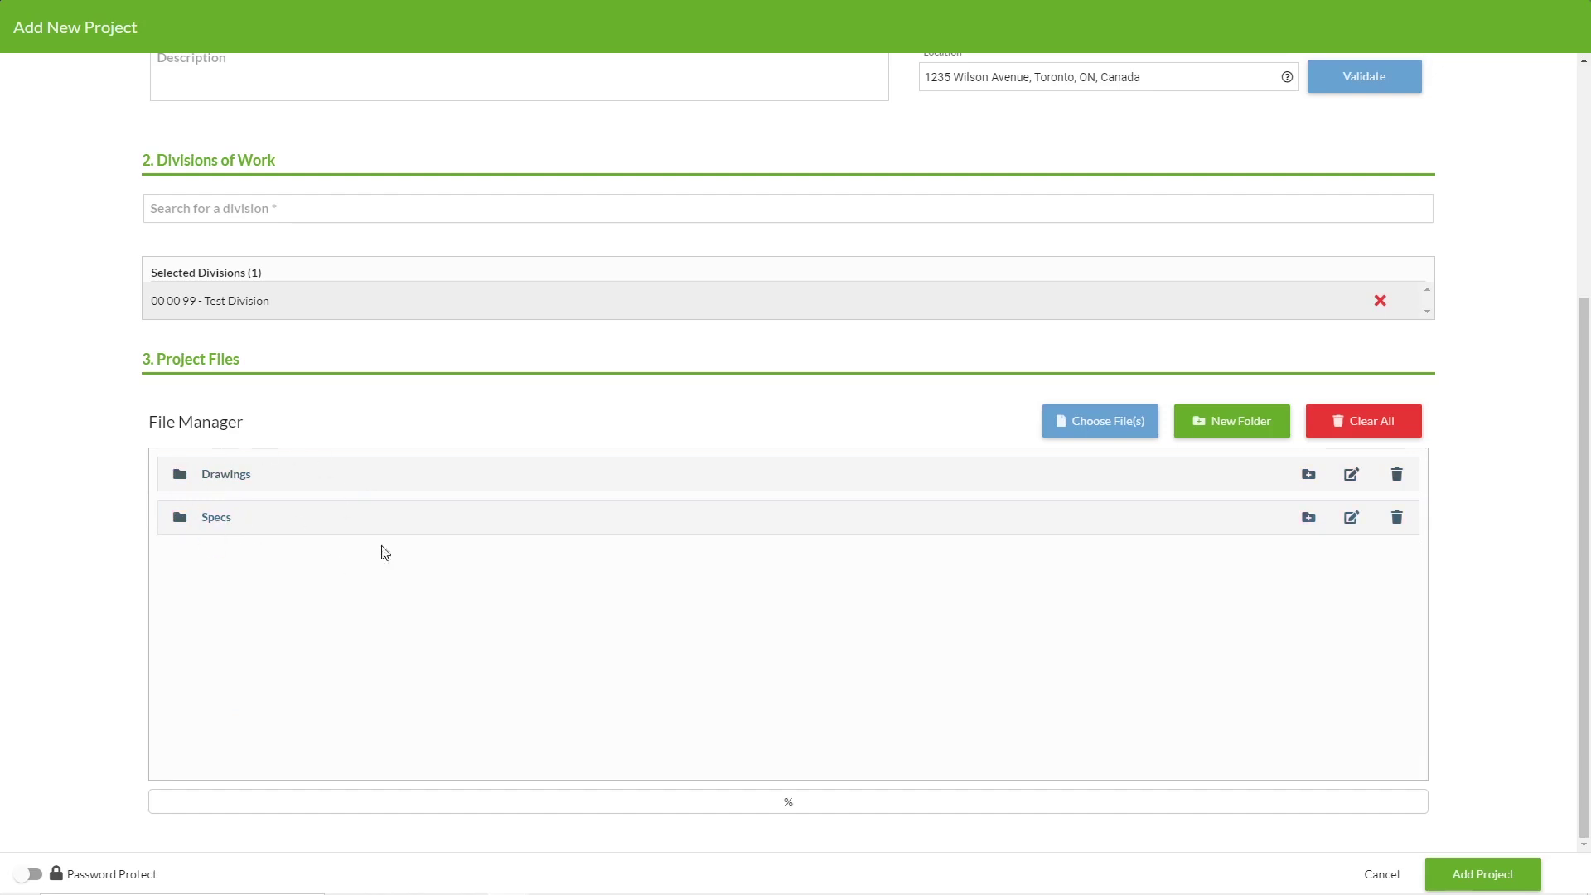
click(1483, 873)
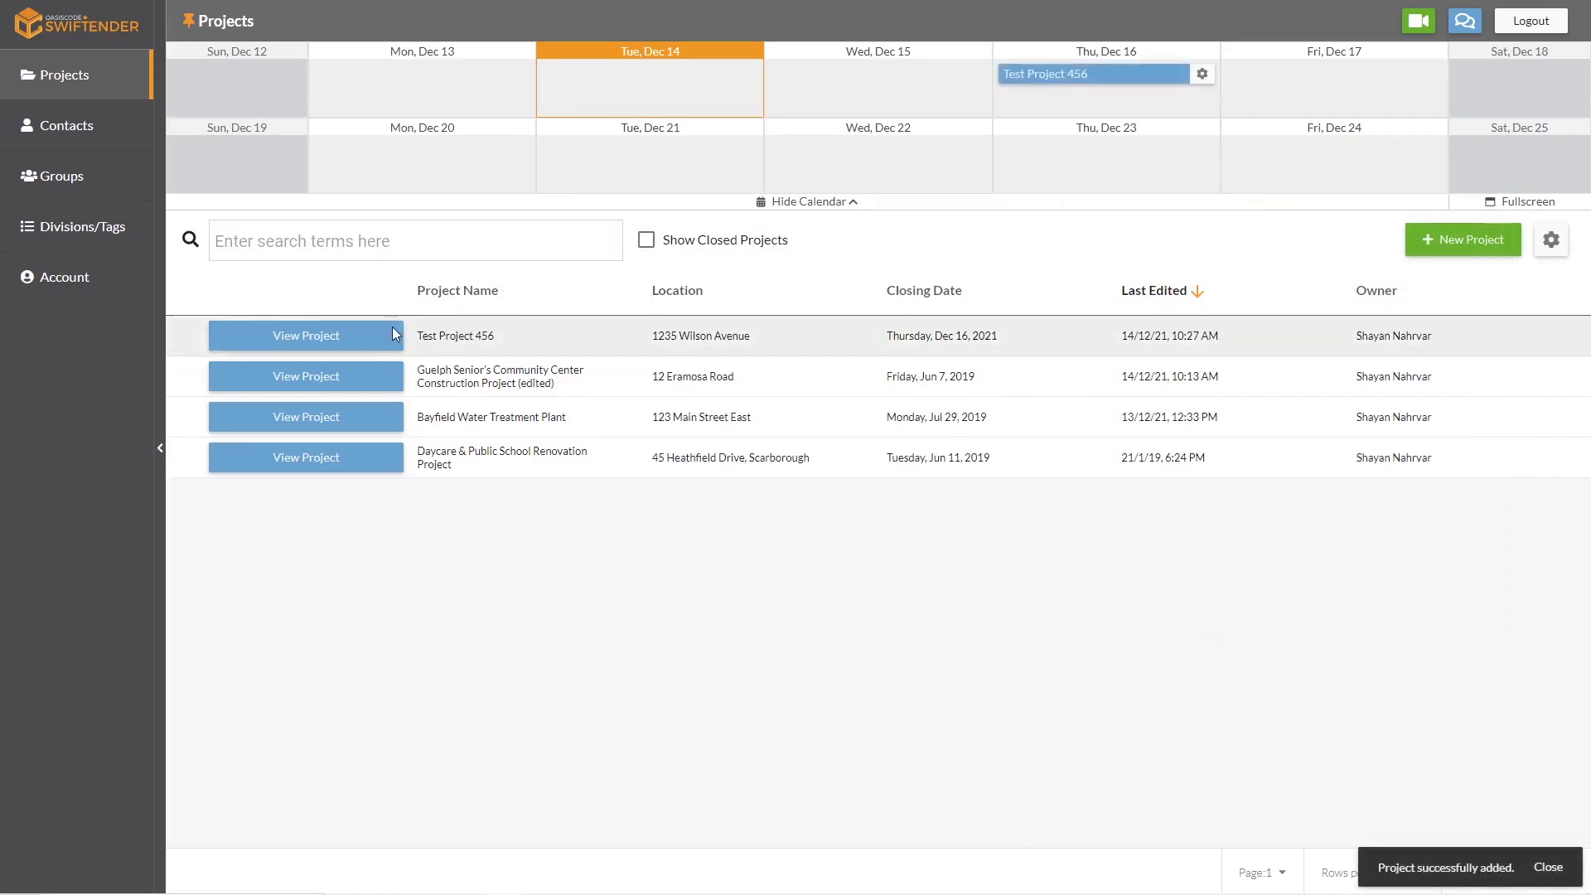
click(359, 340)
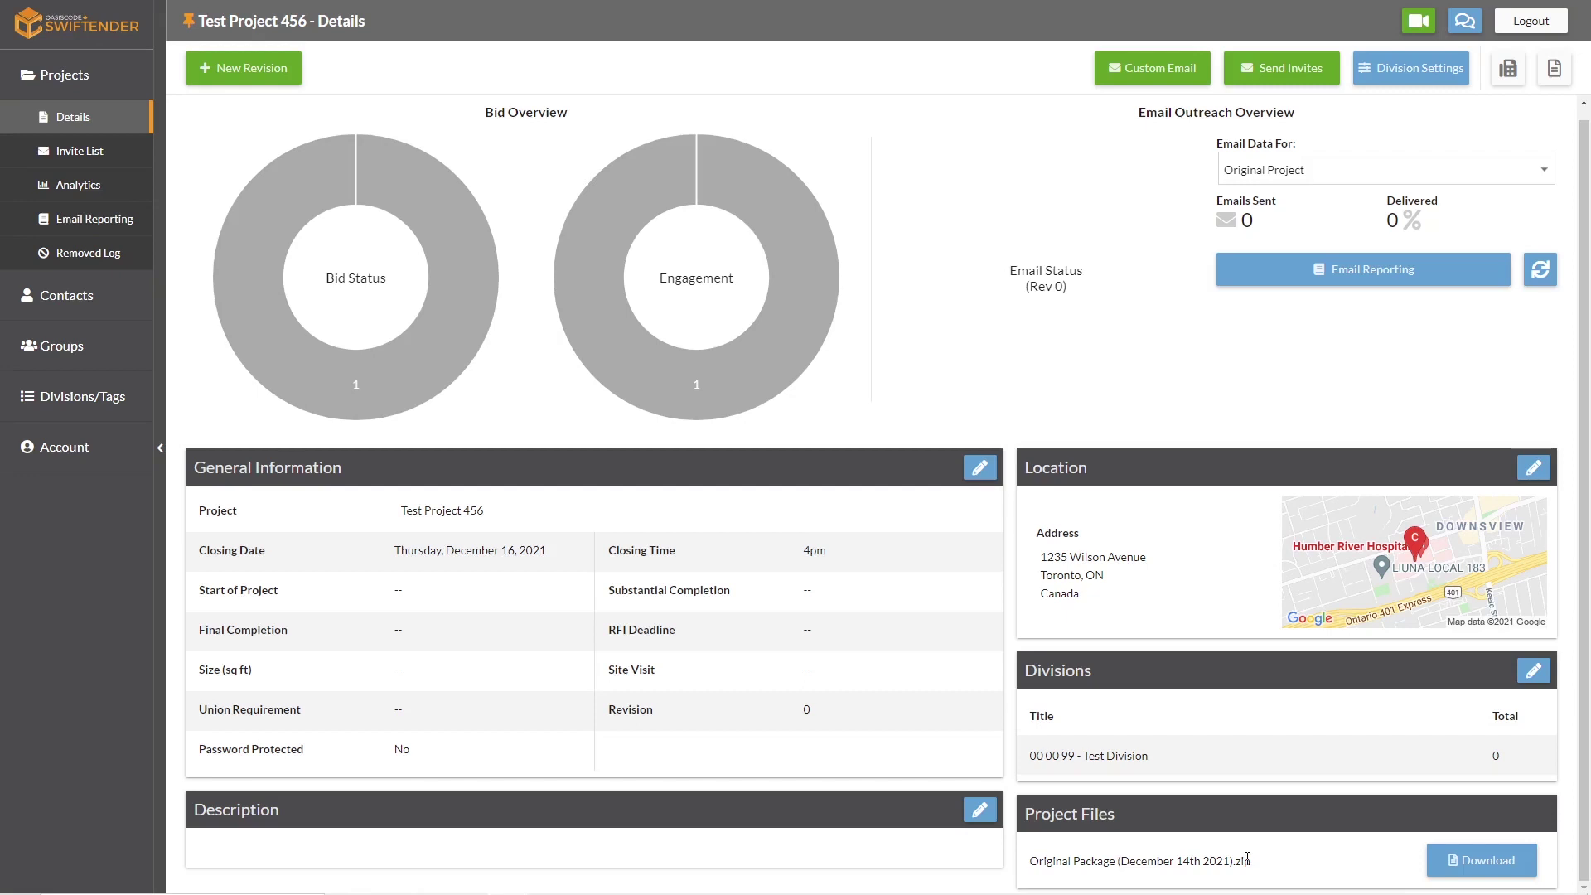
click(1468, 860)
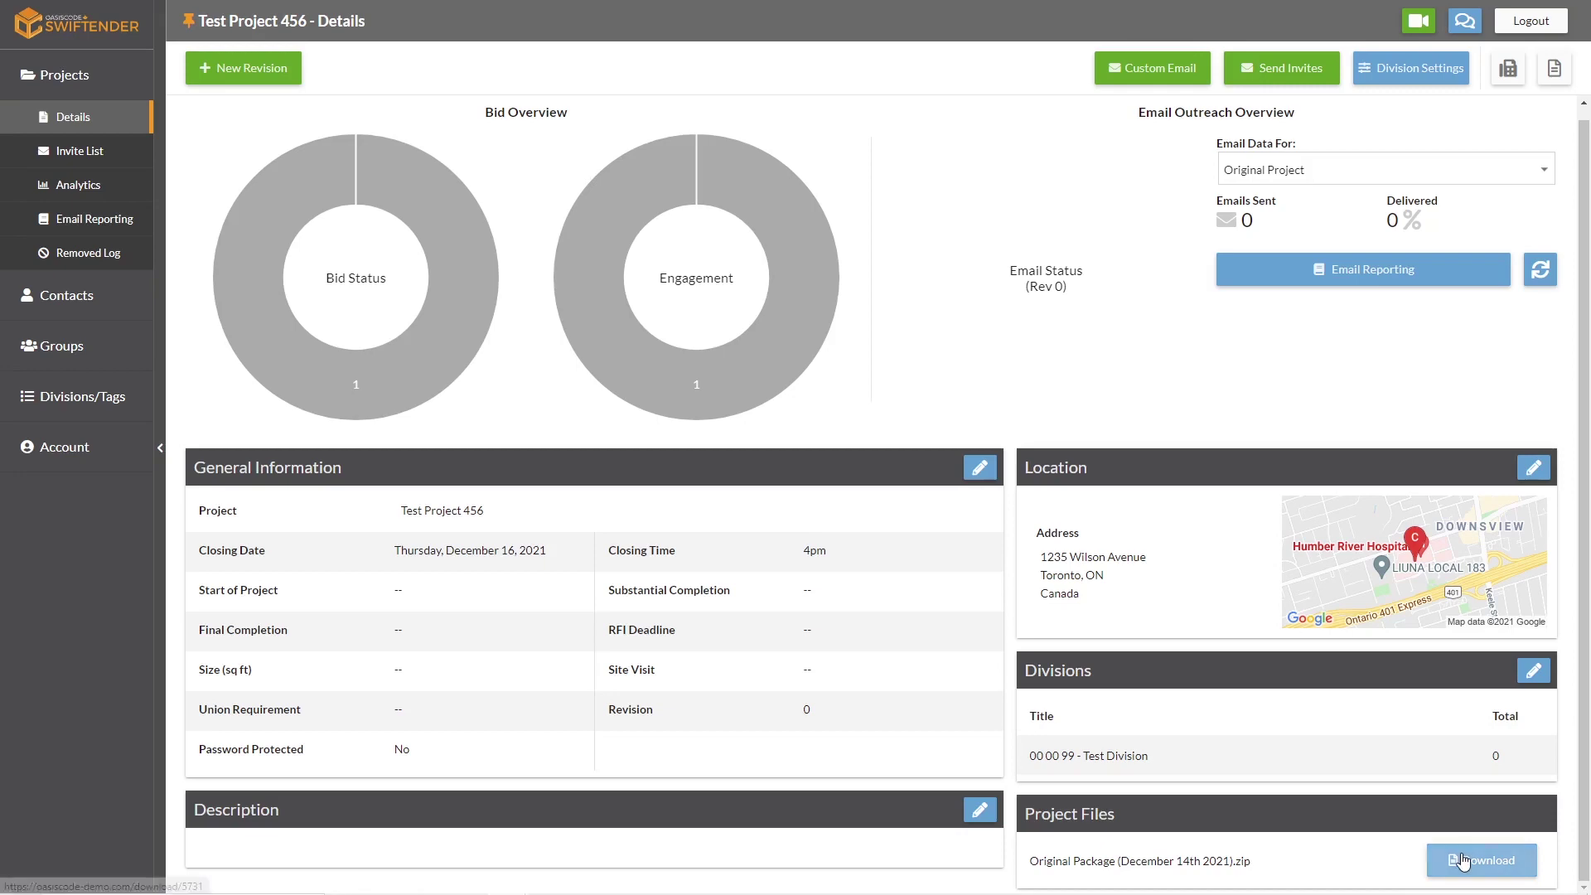
Open the downloaded zip and browse Drawings > Arch to confirm architectural.png is there.
click(118, 860)
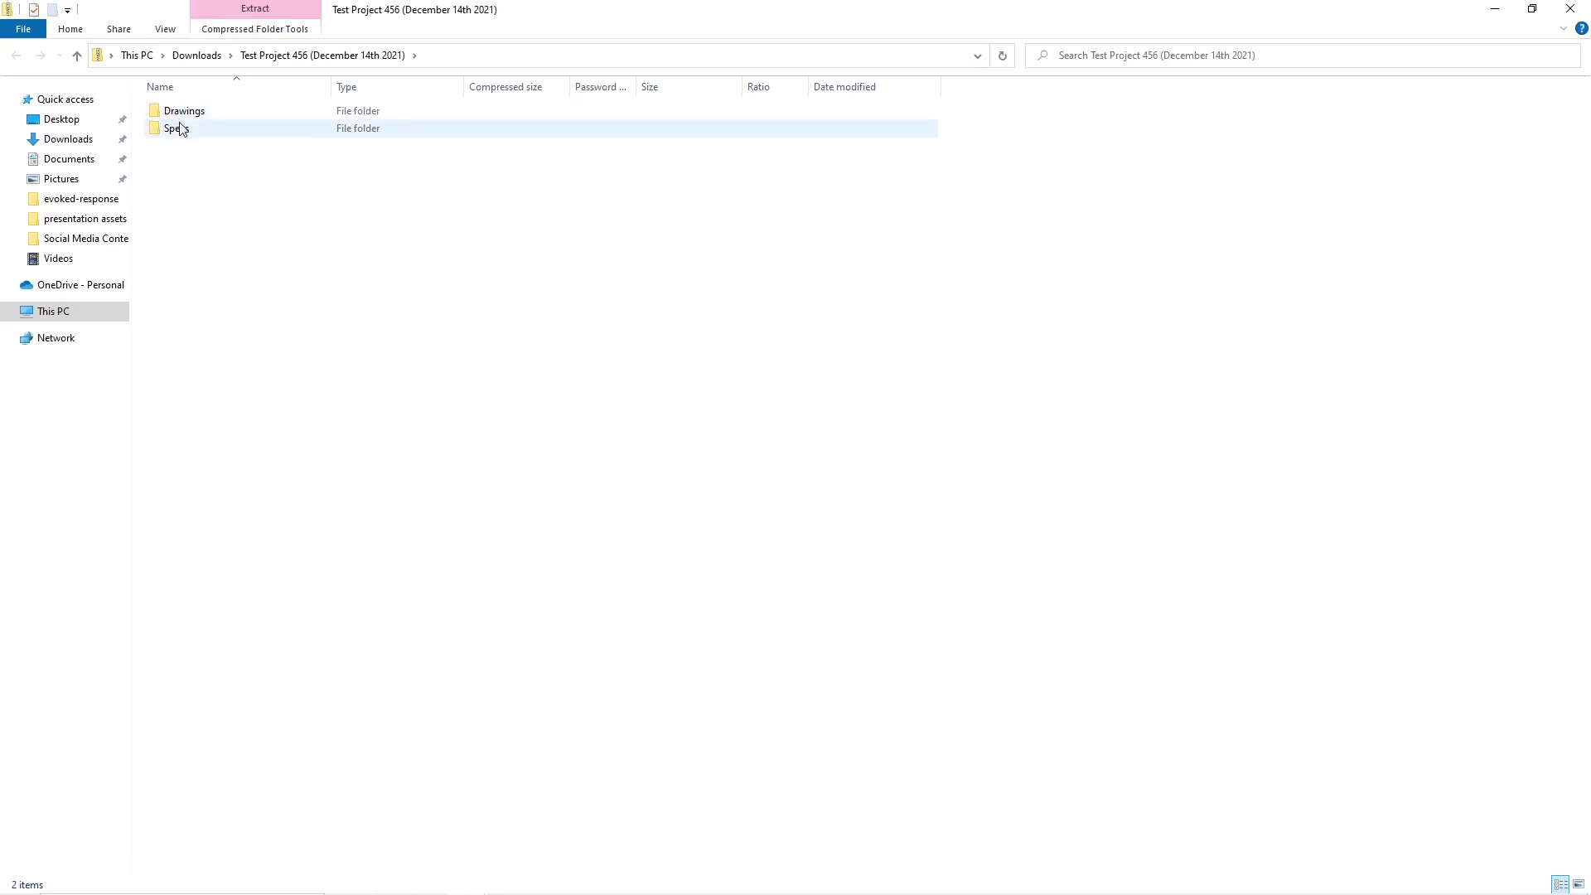
double_click(180, 118)
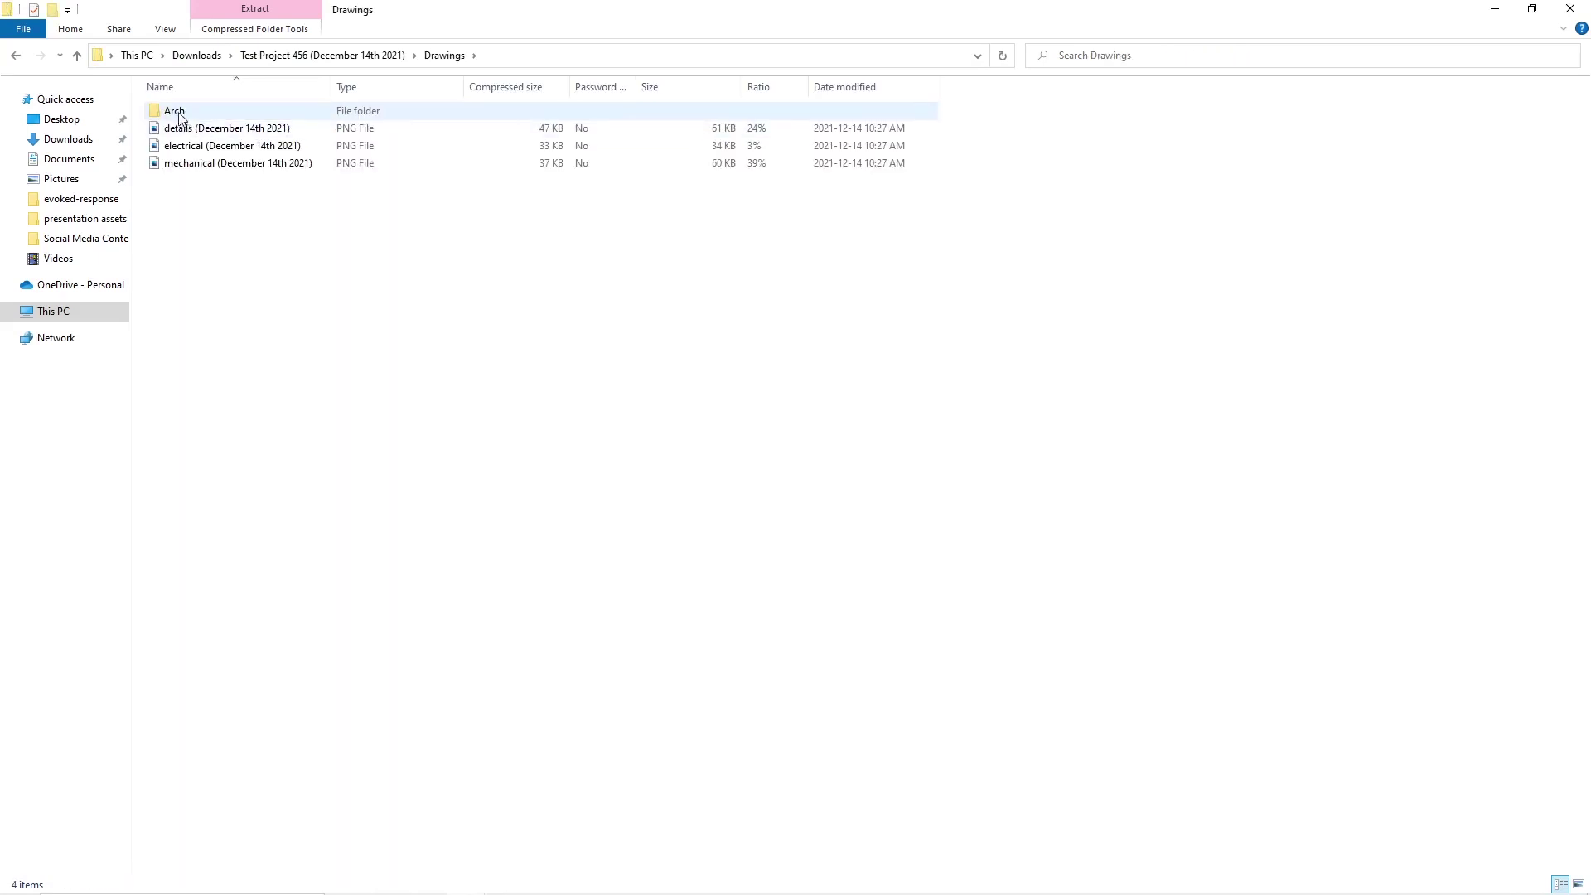
double_click(179, 114)
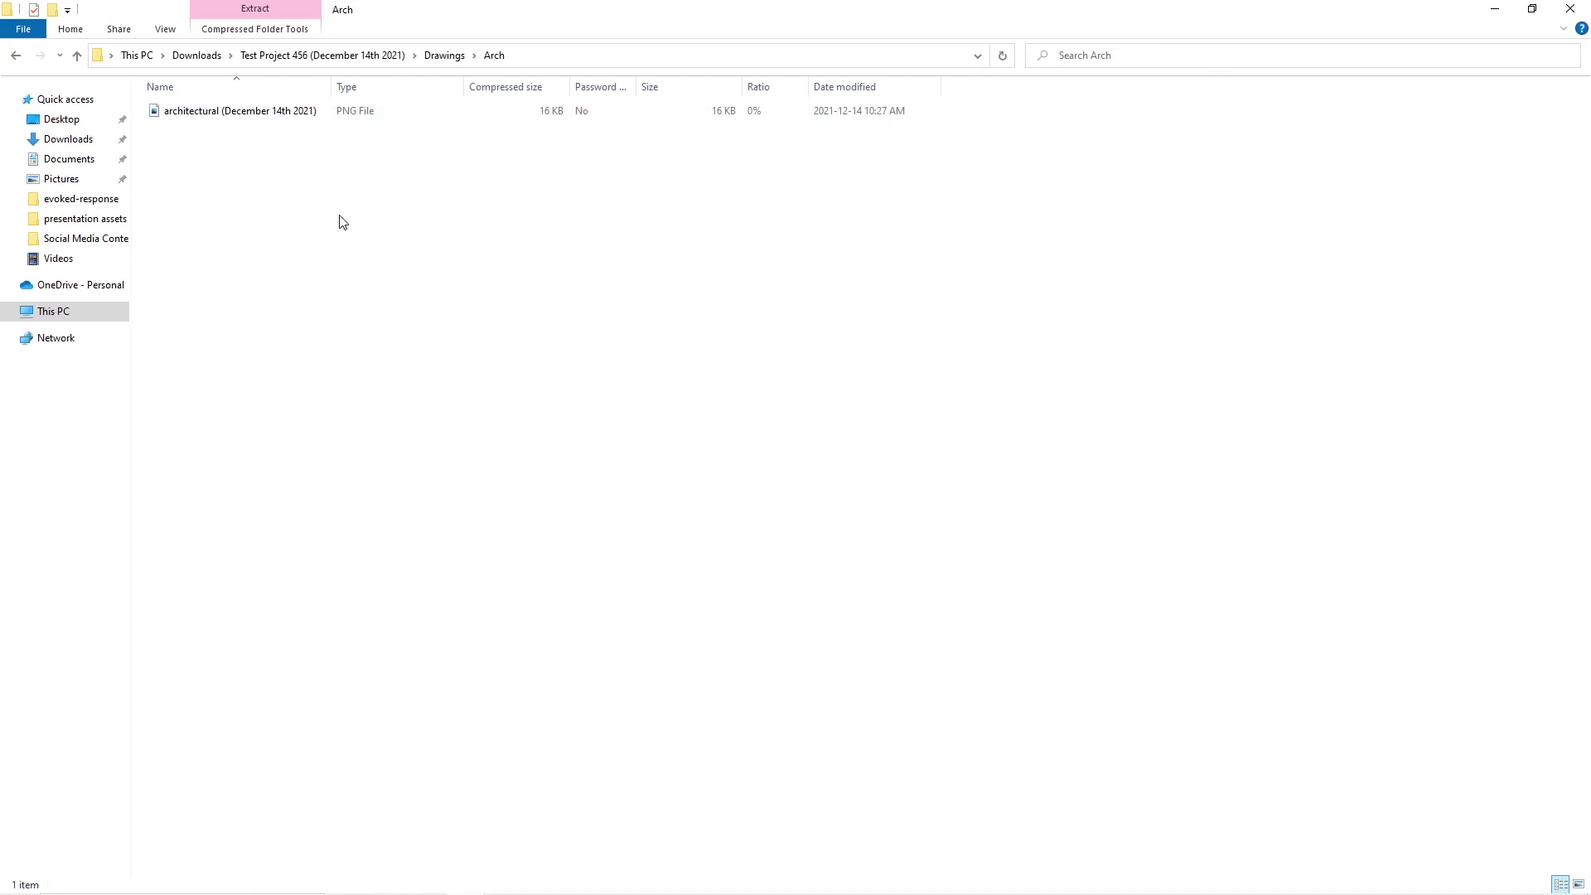
click(1569, 10)
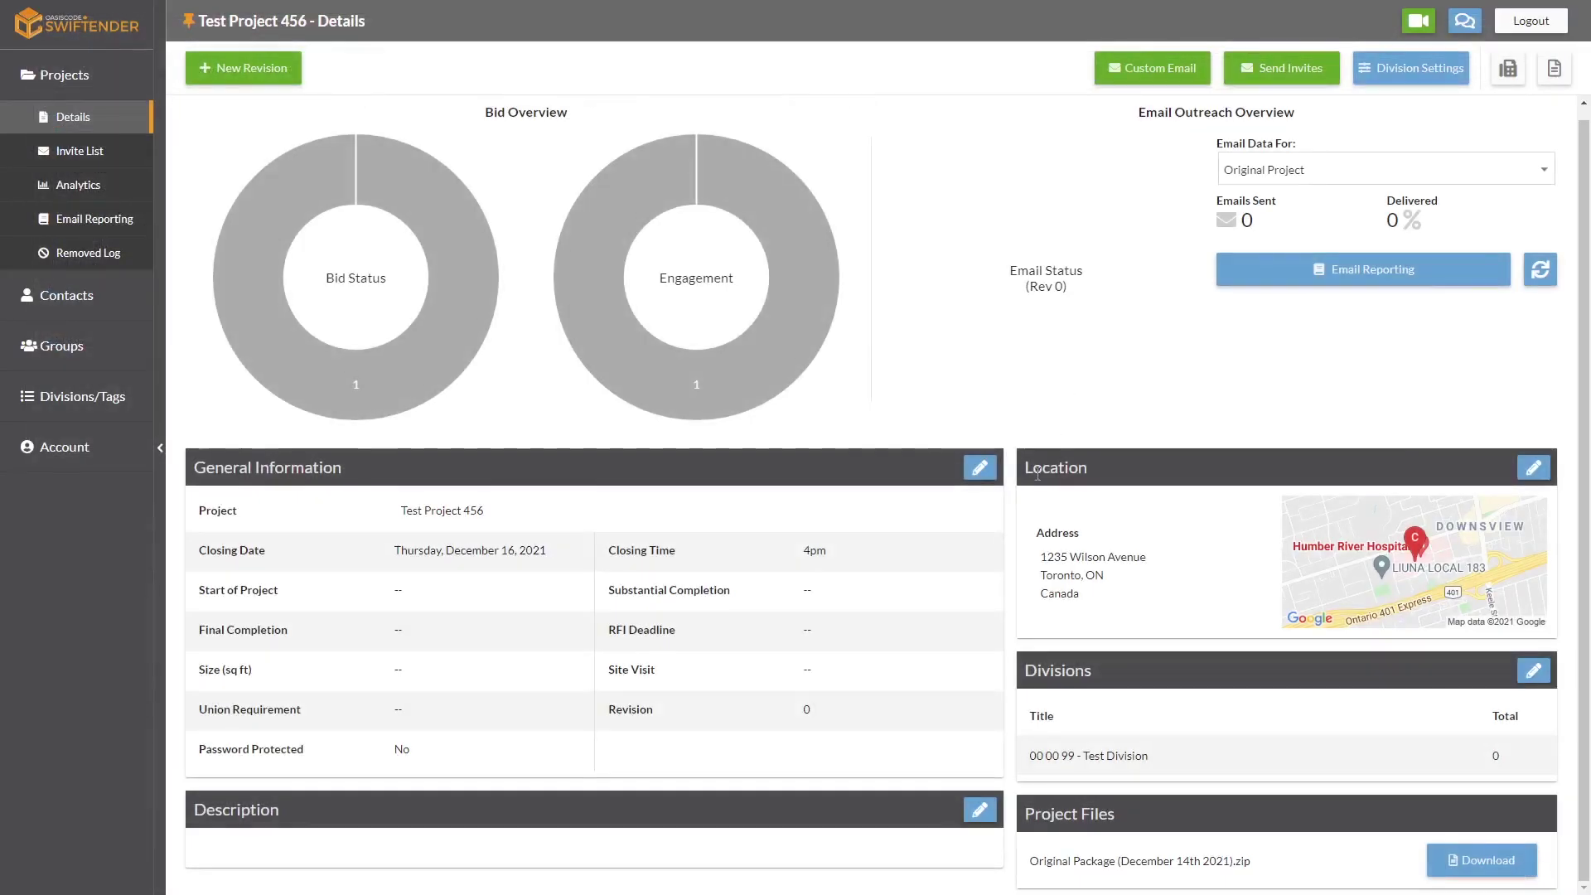